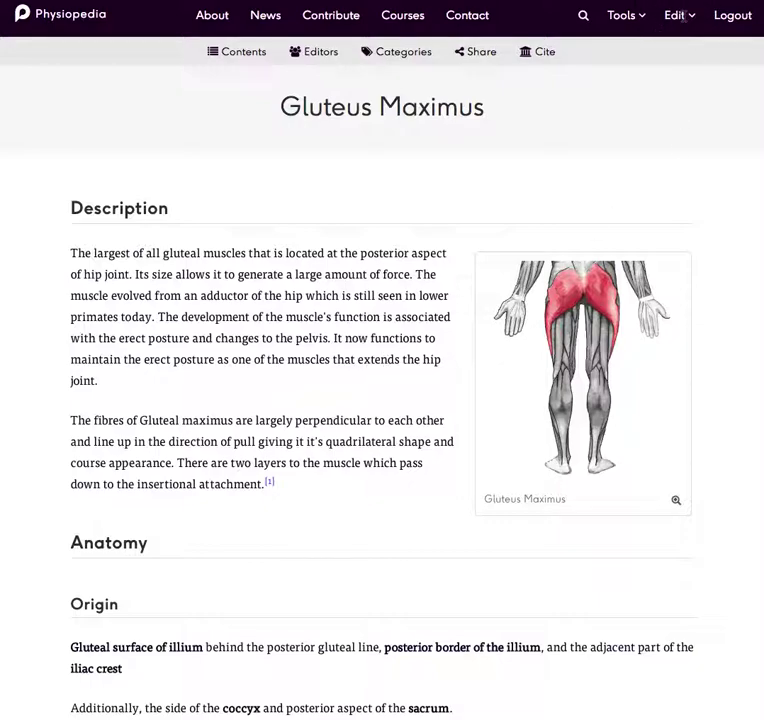
- Open the Gluteus Maximus article in the visual editor through Edit > Edit
click(683, 18)
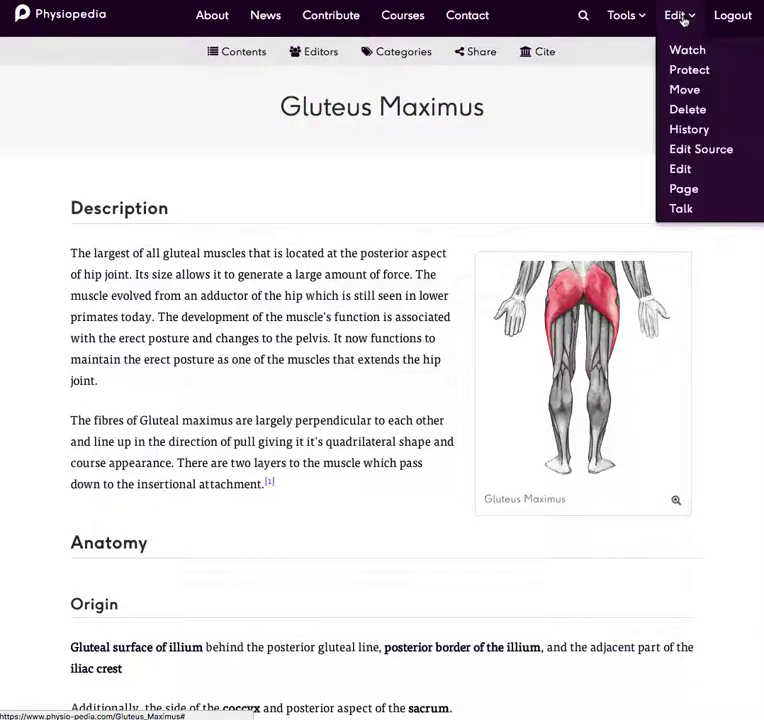
click(680, 171)
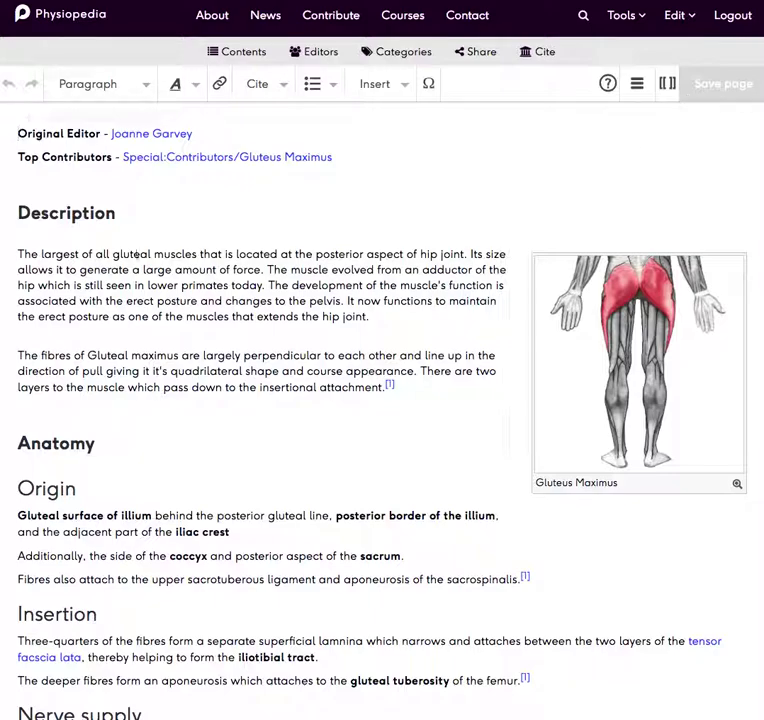
- Insert 'This is some new text' as a separate line at the start of Description
click(18, 254)
text(E)
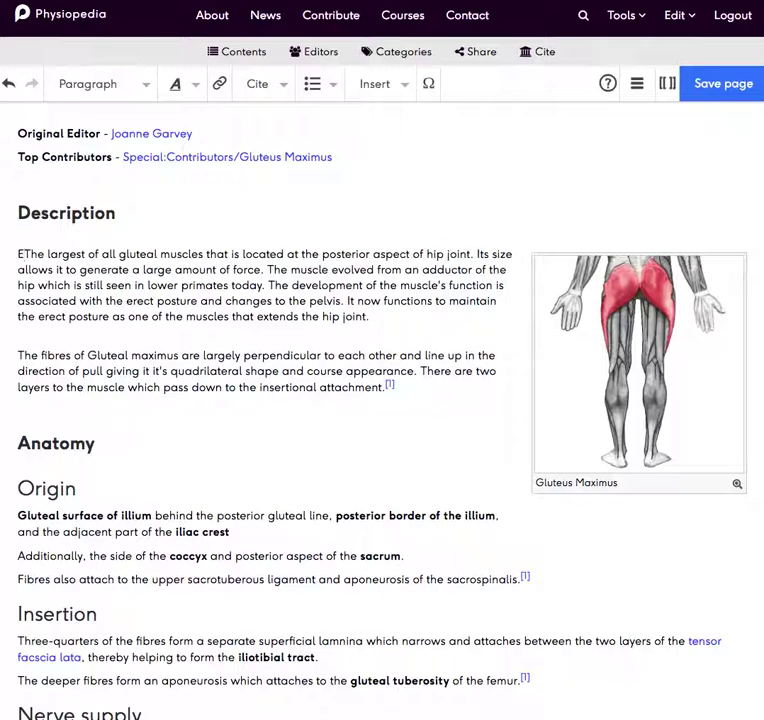
key(BackSpace)
text(This is )
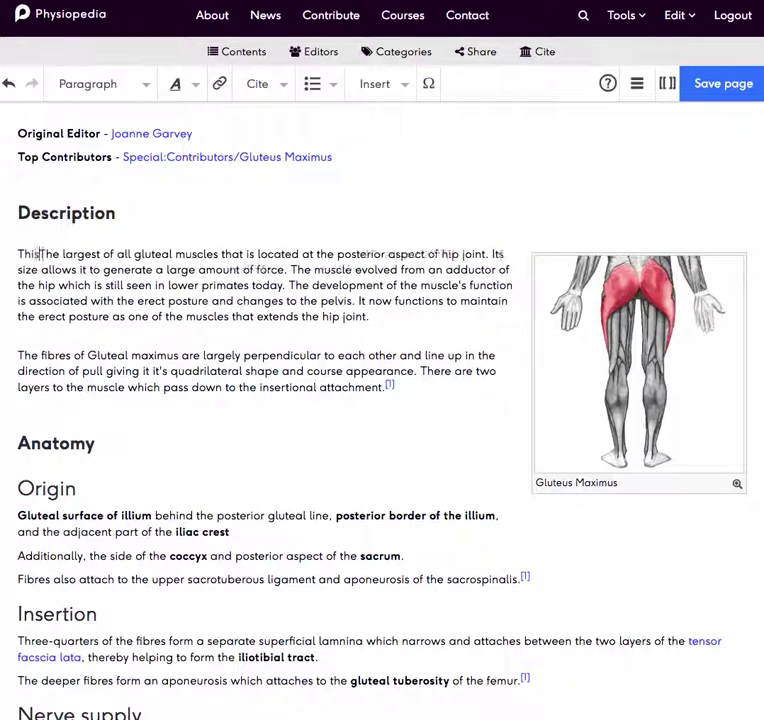
text(some new te)
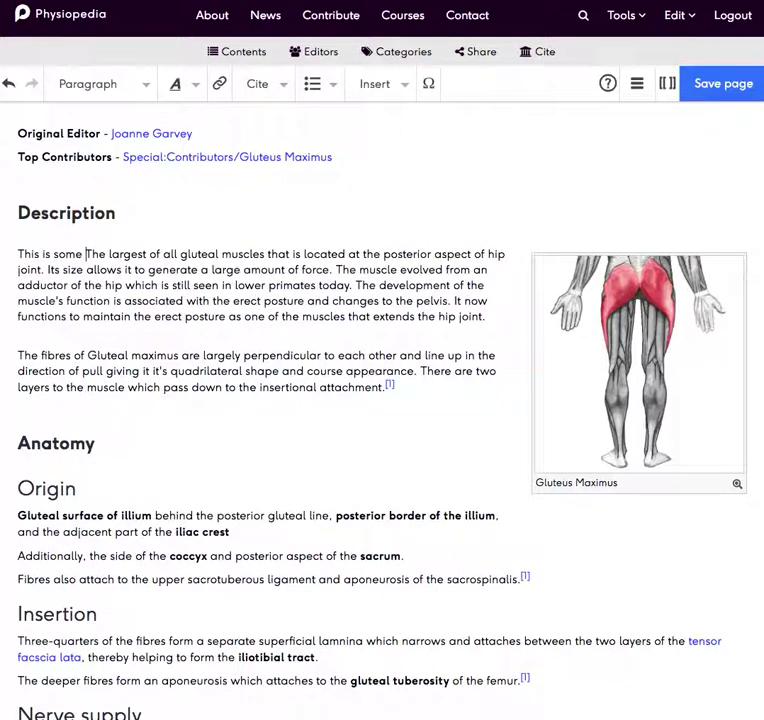
text(xt)
key(Return)
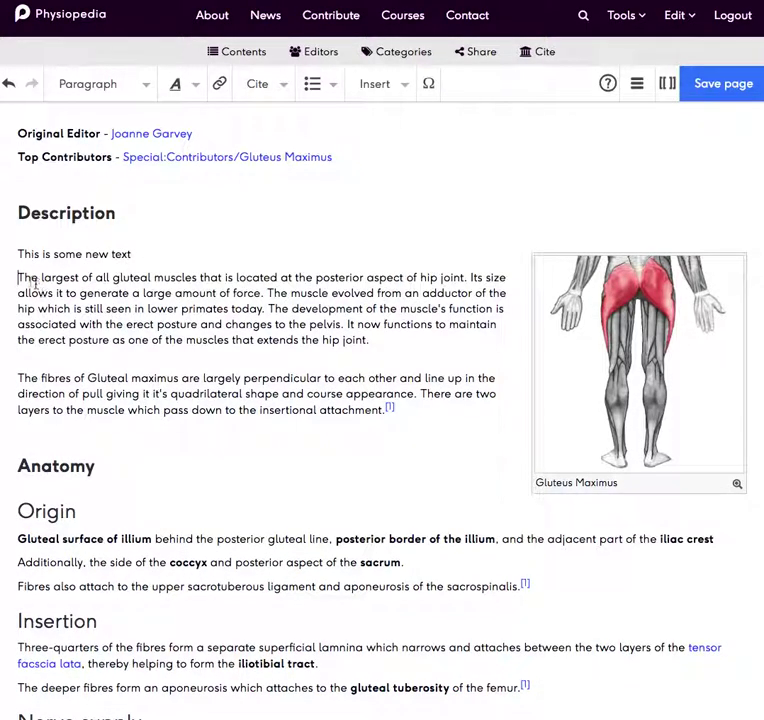
drag(19, 277, 365, 345)
key(Up)
key(Up)
click(222, 561)
click(15, 253)
click(145, 260)
click(88, 254)
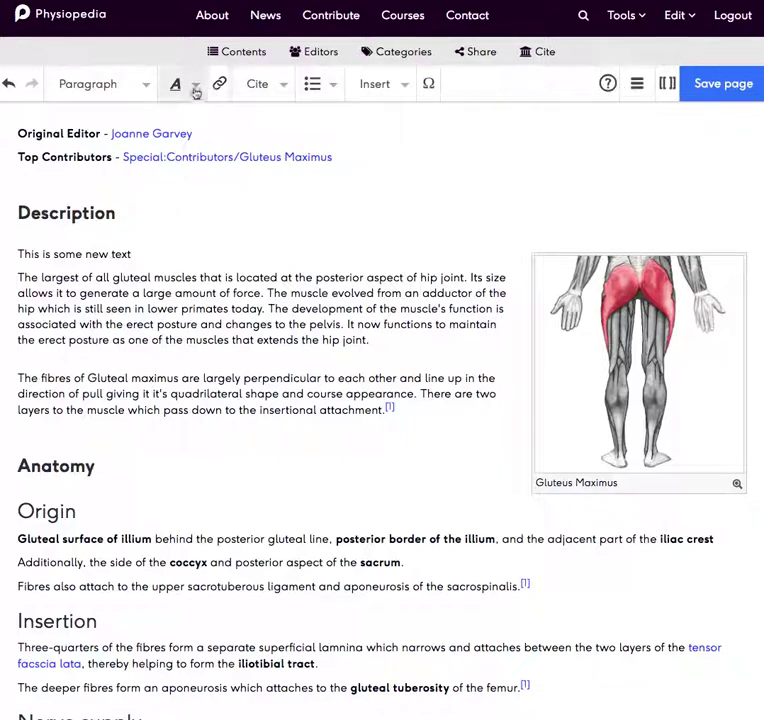
- Format the new line as a Heading, then as Sub-heading 2
click(100, 254)
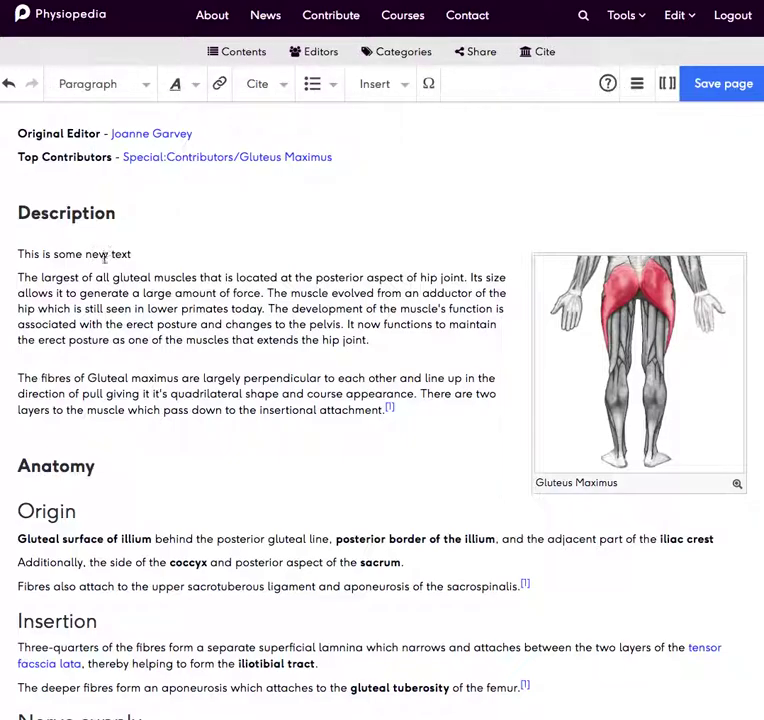
click(147, 89)
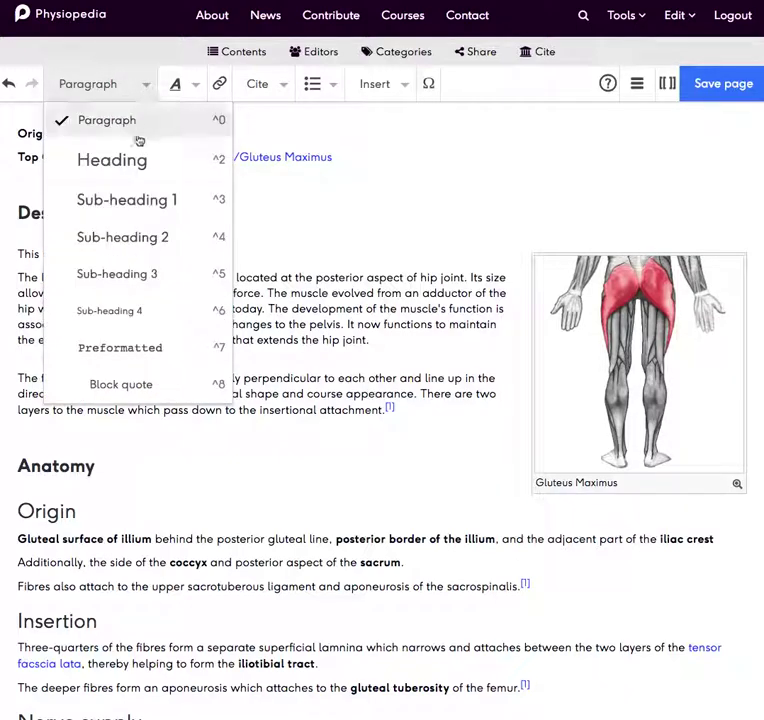
click(125, 160)
click(143, 87)
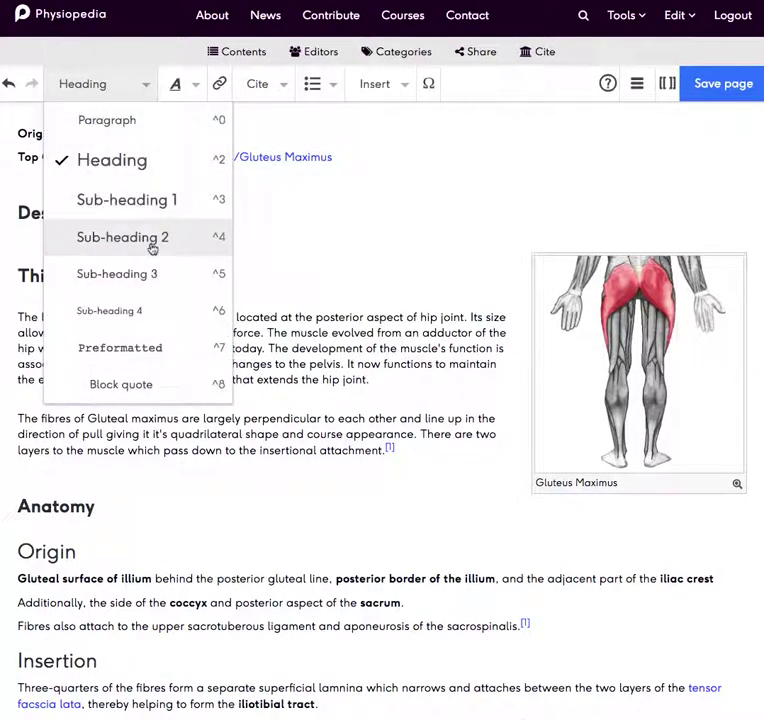
click(153, 244)
- Select the whole sub-heading and make it bold and italic
click(186, 84)
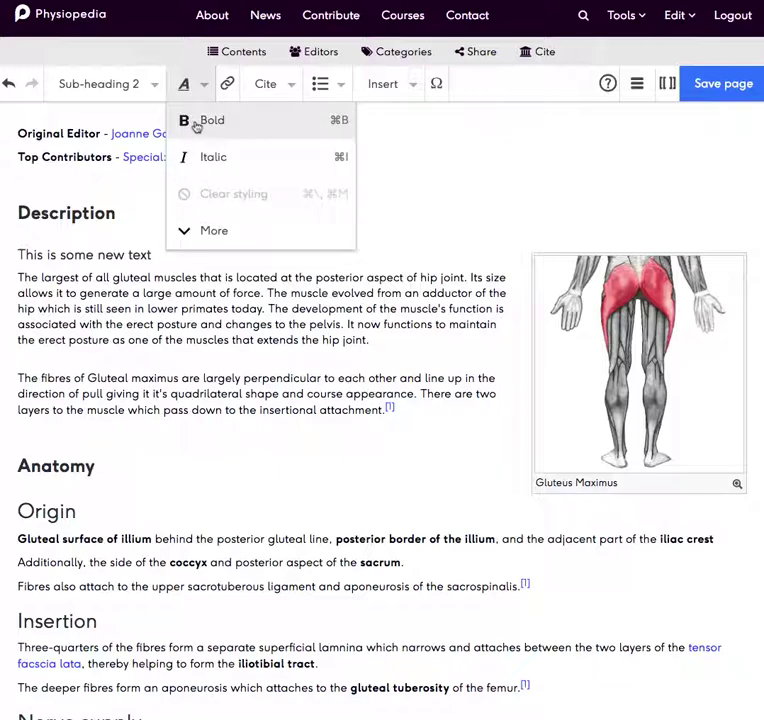
click(196, 124)
click(144, 256)
drag(144, 256, 10, 252)
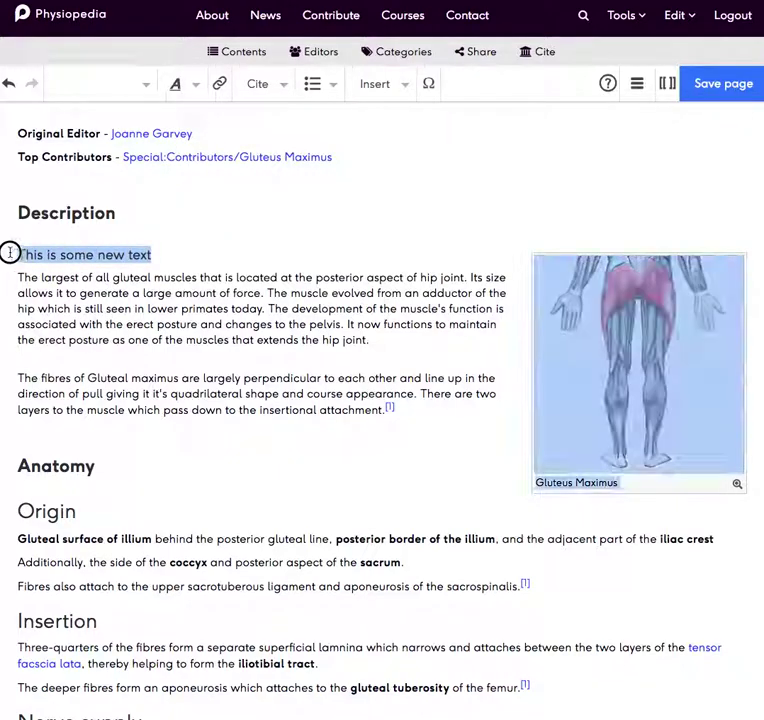
click(184, 84)
click(194, 122)
click(186, 84)
click(200, 160)
- Underline the sub-heading, then clear all styling from it
click(196, 92)
click(205, 236)
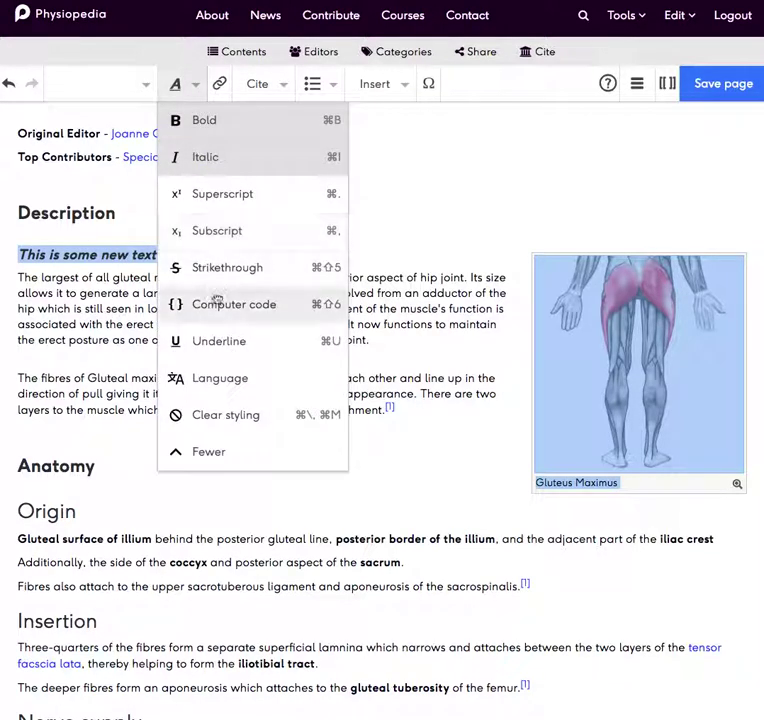
click(217, 342)
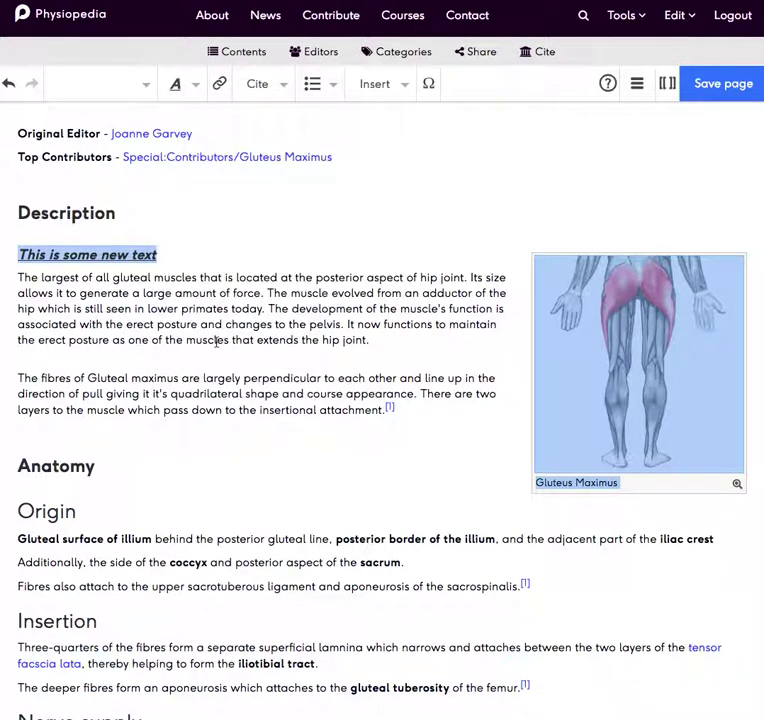
click(193, 88)
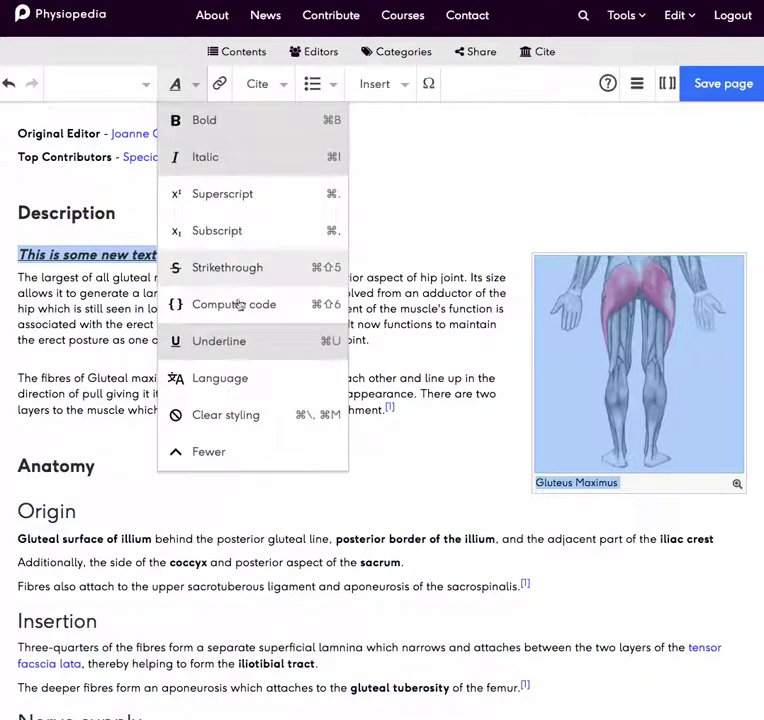
click(222, 417)
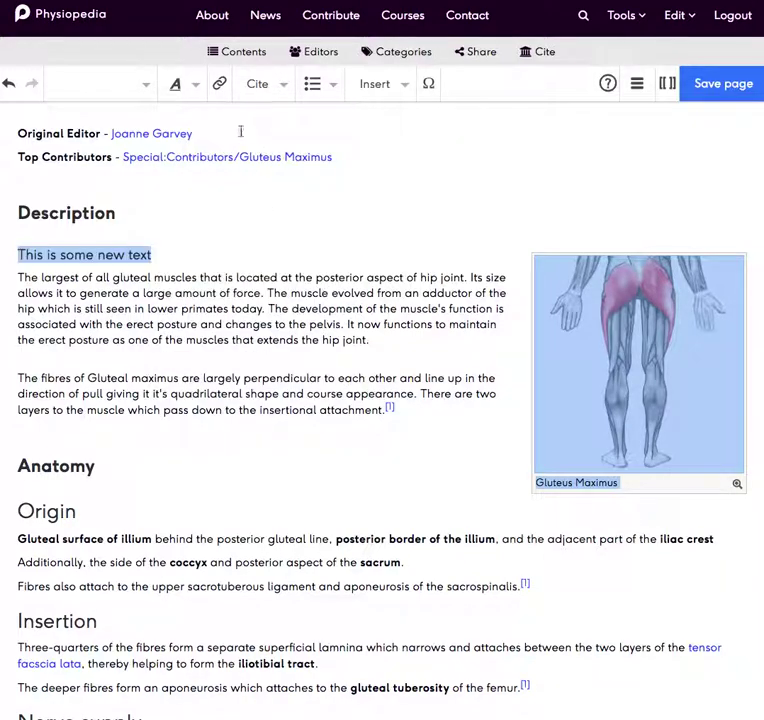
click(147, 86)
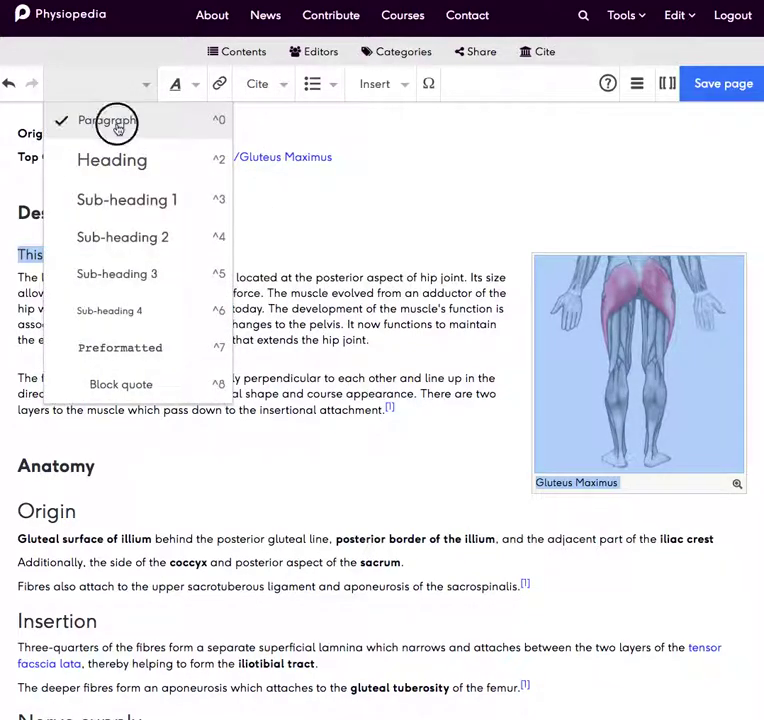
- Turn the new line back into a paragraph and restore Description as a heading
click(117, 122)
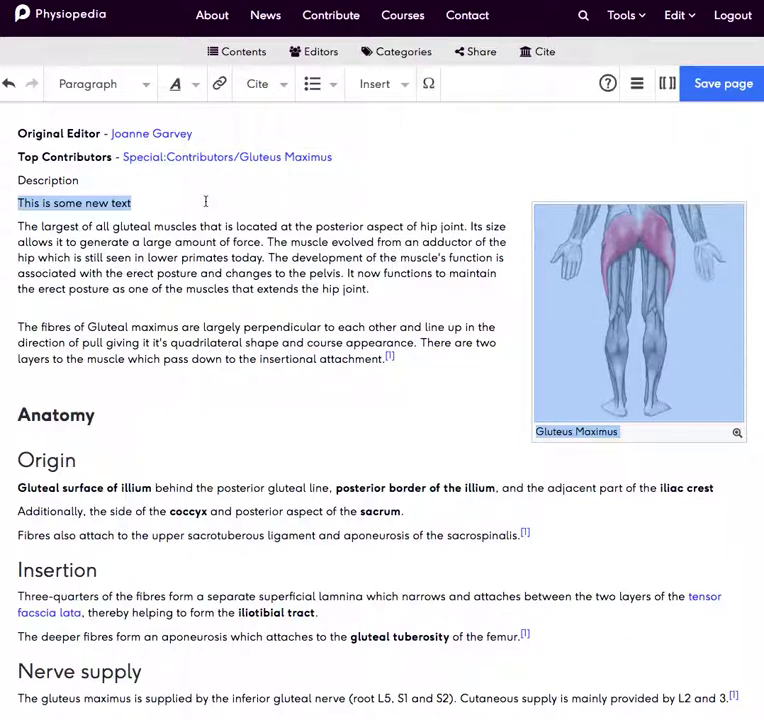
click(205, 202)
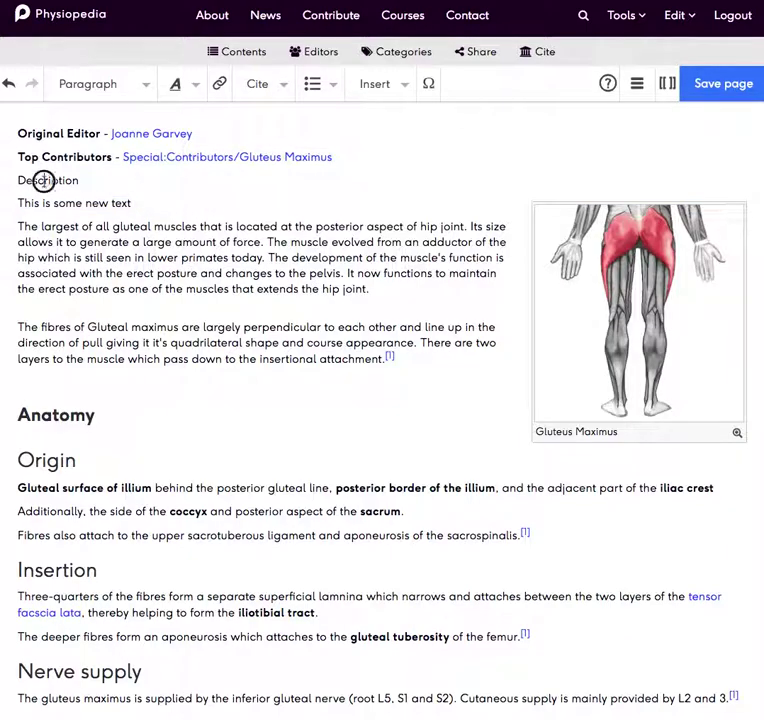
click(144, 87)
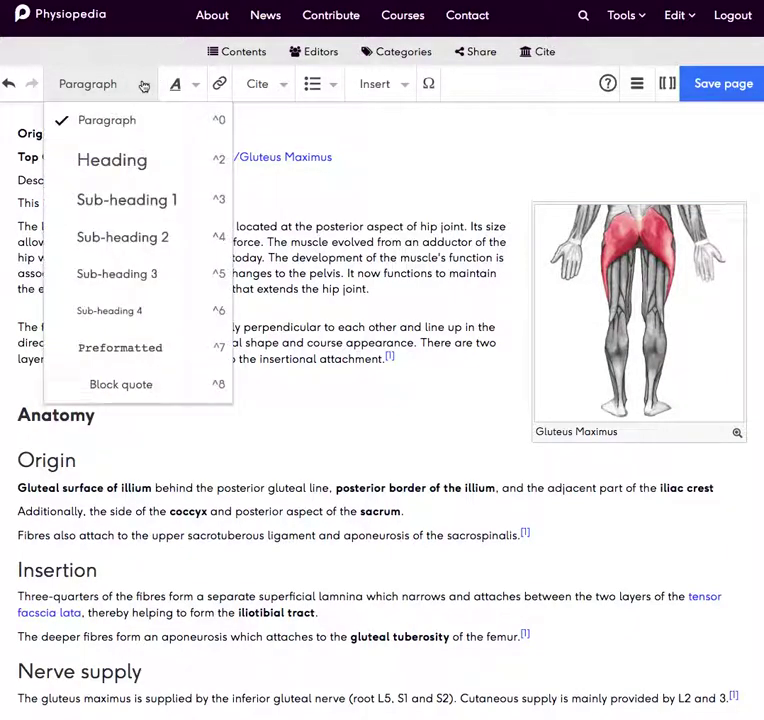
click(110, 164)
drag(97, 234, 20, 213)
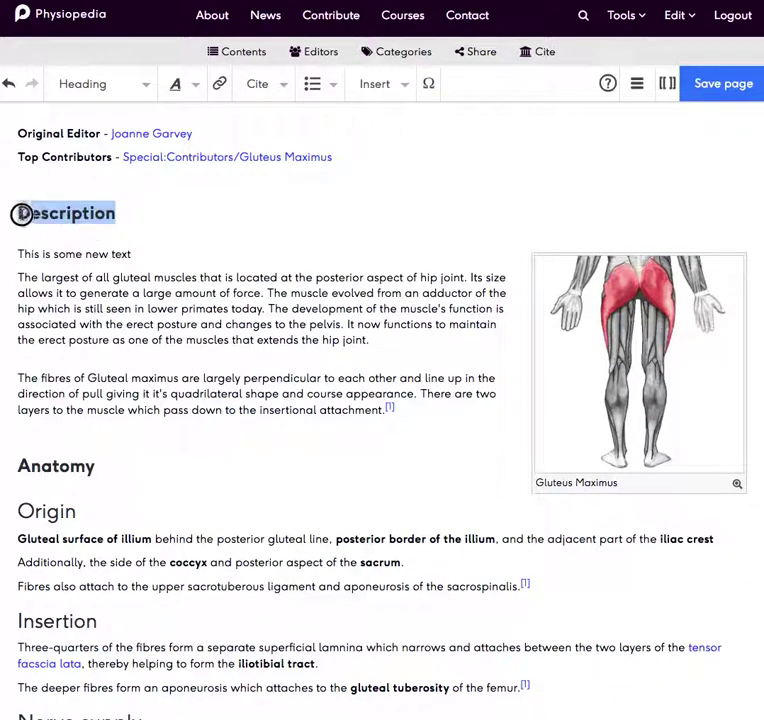
click(153, 244)
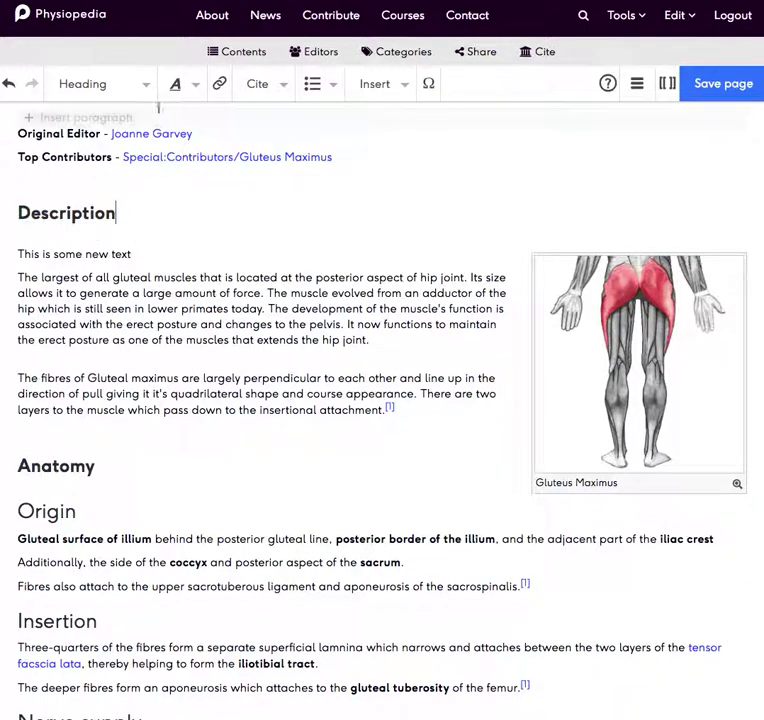
- Make the new line a bullet, then numbered item 1, and select its text
click(90, 254)
click(329, 88)
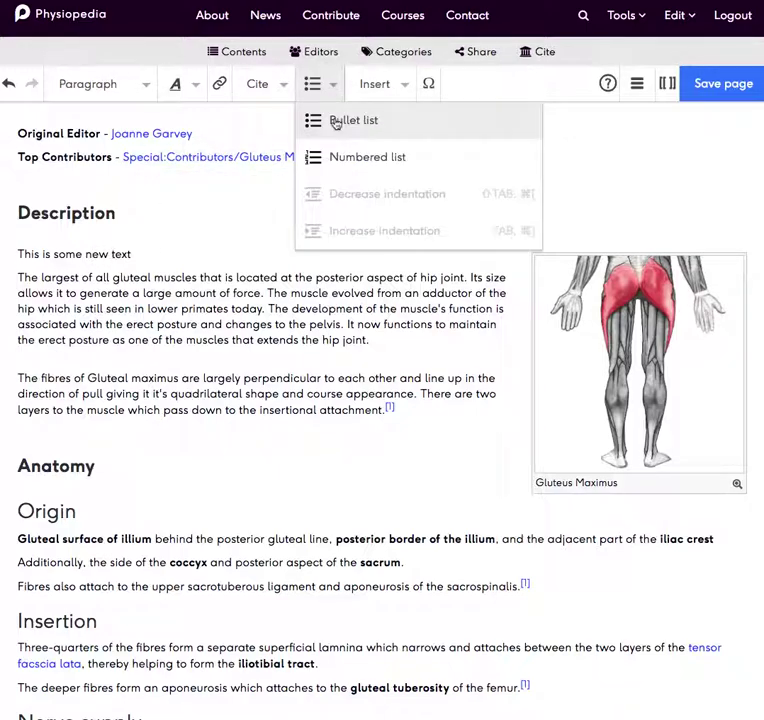
click(334, 121)
click(314, 84)
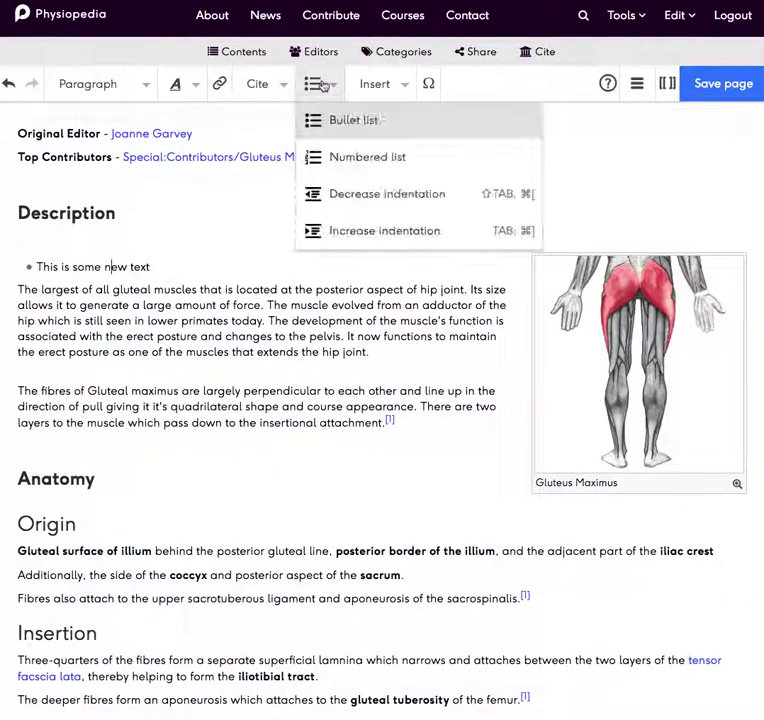
click(340, 158)
drag(150, 267, 27, 250)
- Link the selected line to the Gluteus Medius page found by searching 'gluteu'
click(220, 84)
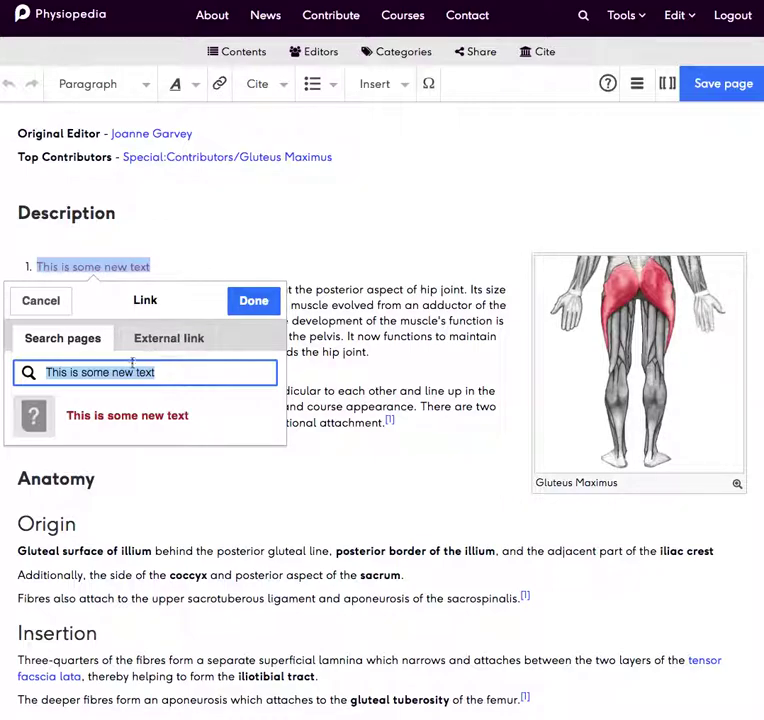
text(gluteu)
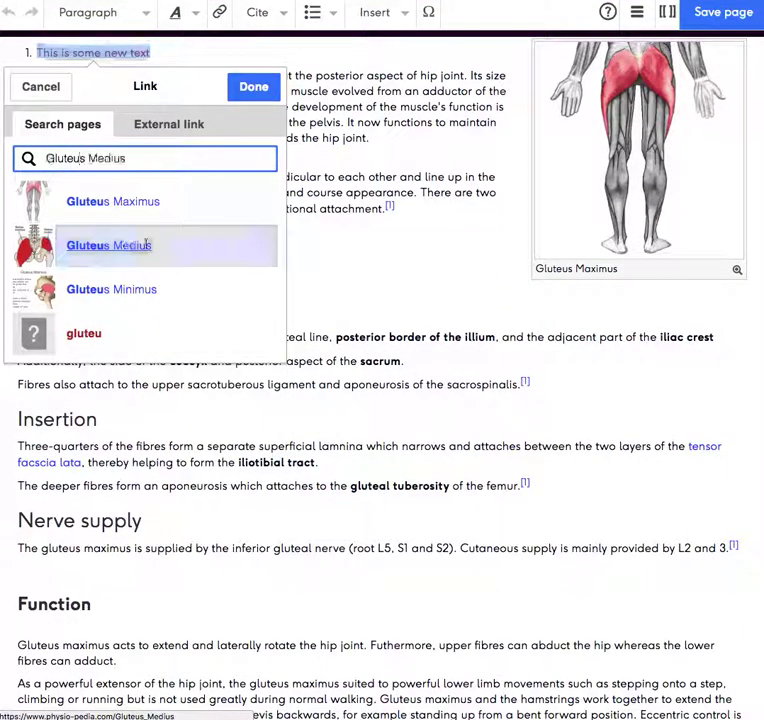
click(124, 245)
click(165, 147)
click(269, 24)
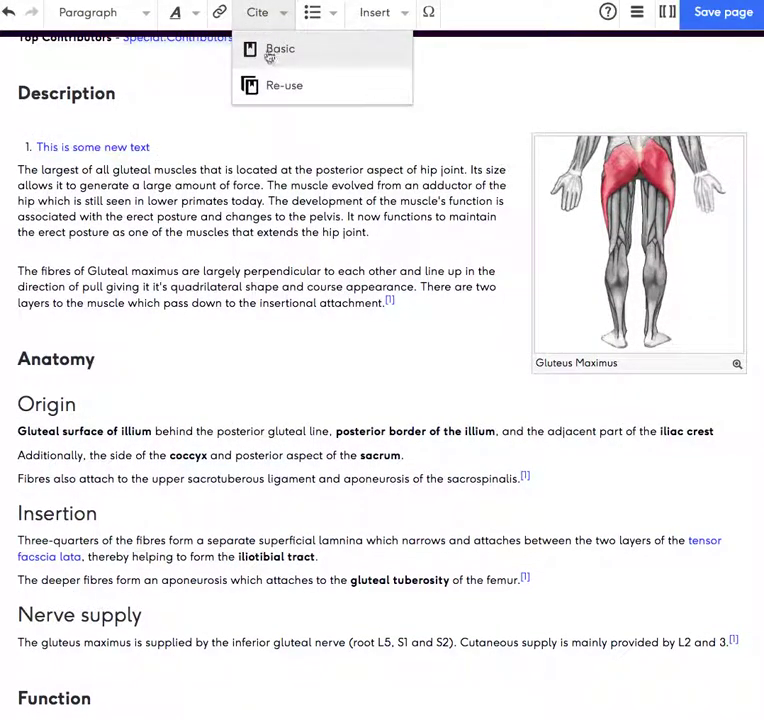
click(194, 146)
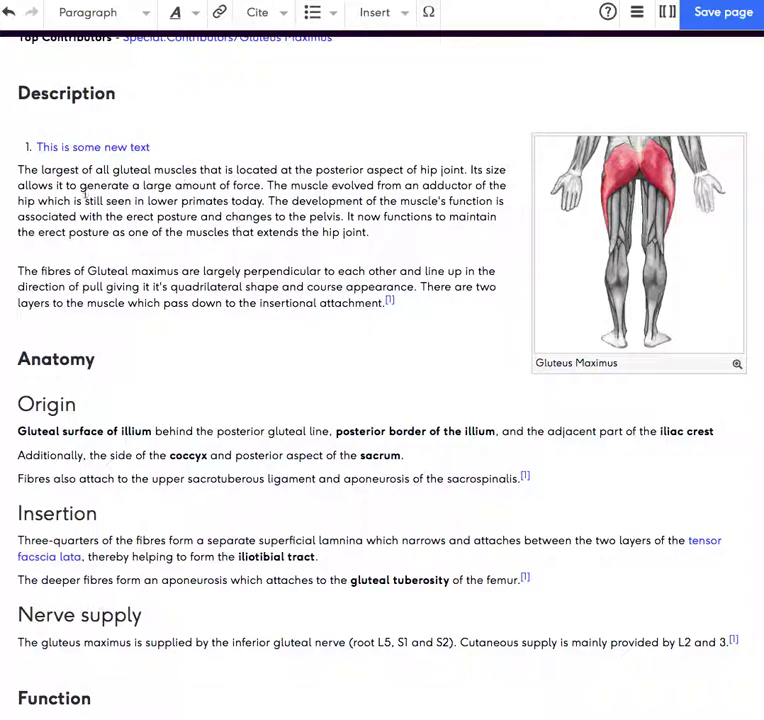
scroll(131, 236, up, 2)
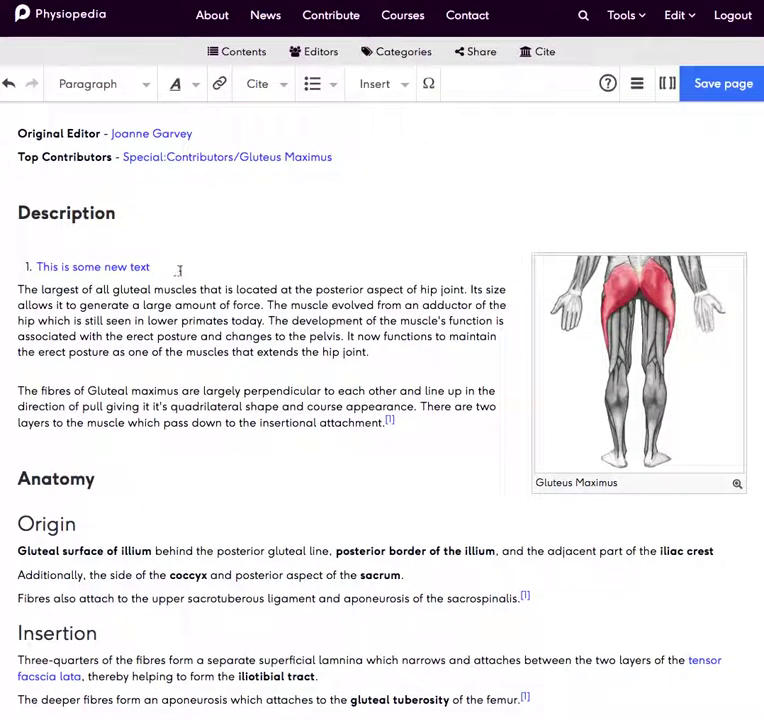
- Save the page with the linked list item and reopen it in the visual editor
click(715, 84)
click(487, 204)
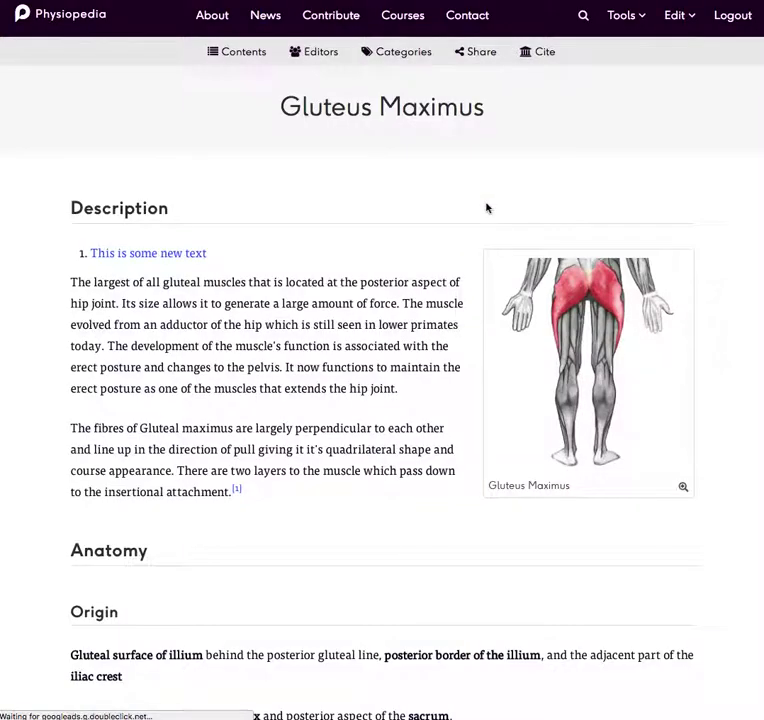
click(673, 17)
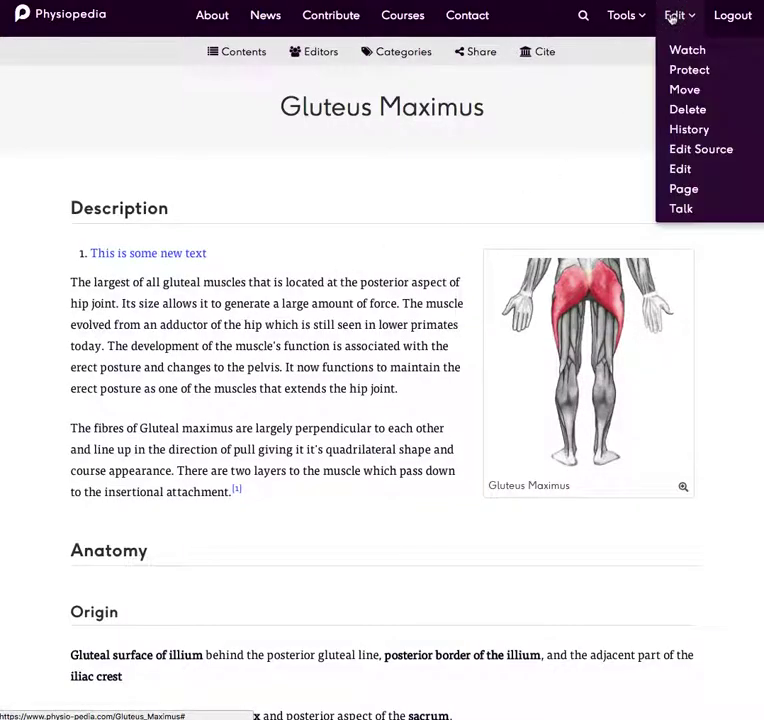
click(687, 171)
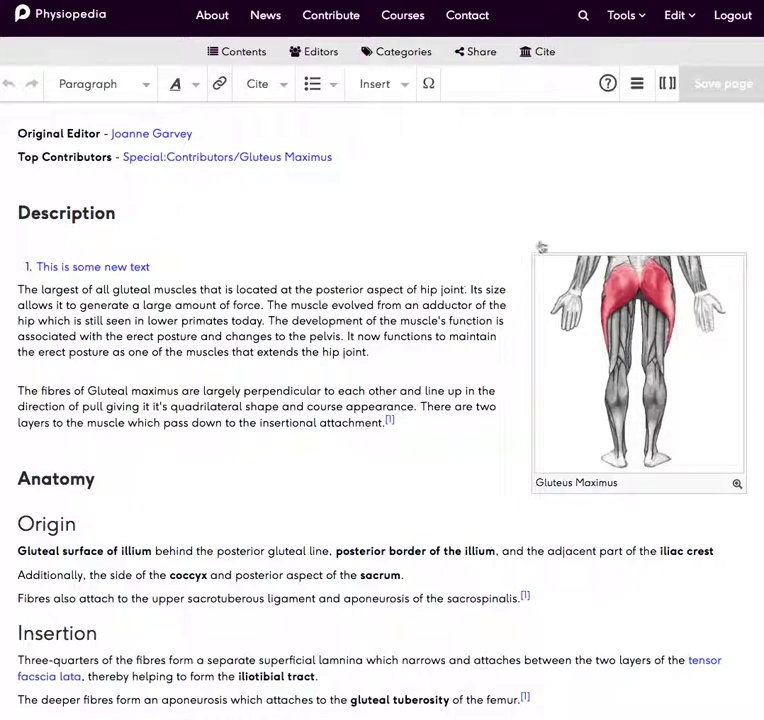
- Open the Gluteus Maximus article in Edit Source and switch to wikitext editing
click(687, 17)
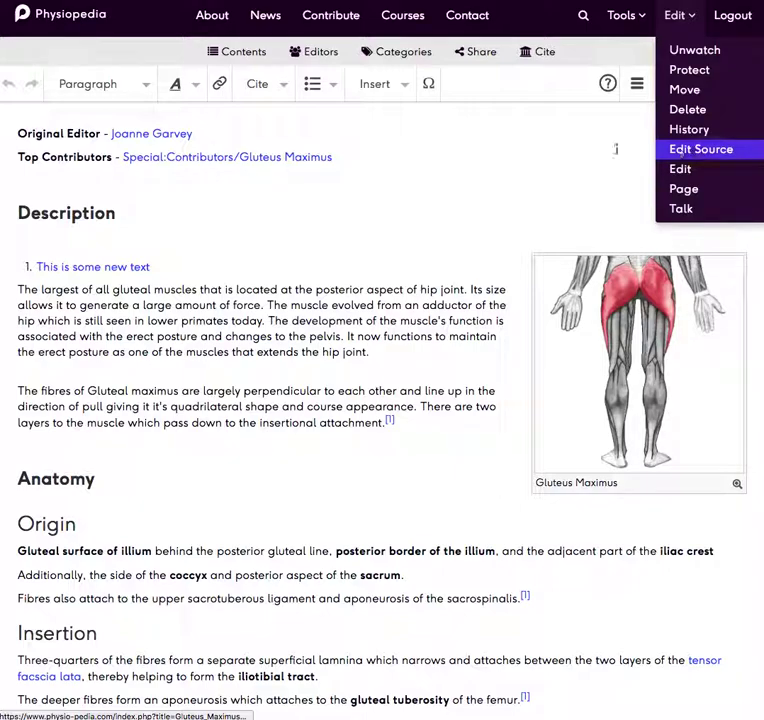
click(488, 150)
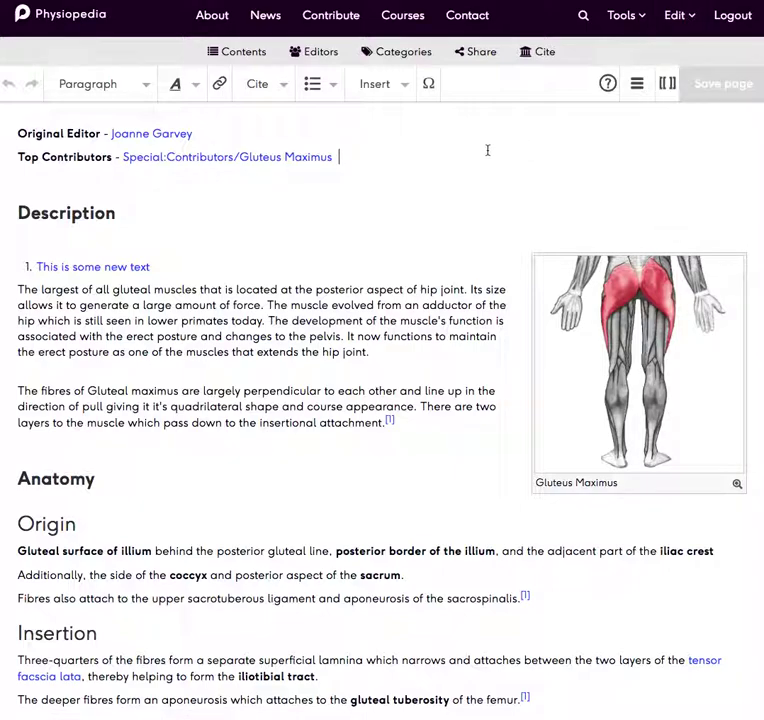
click(667, 86)
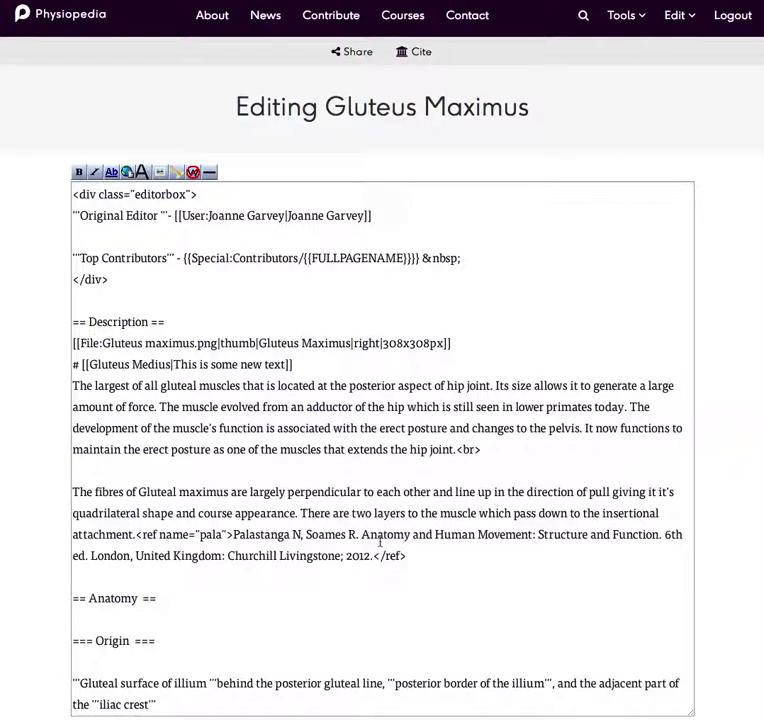
- Locate the '# [[Gluteus Medius|This is some new text]]' line in the Description source
scroll(380, 541, down, 10)
scroll(380, 541, down, 10)
scroll(380, 541, up, 20)
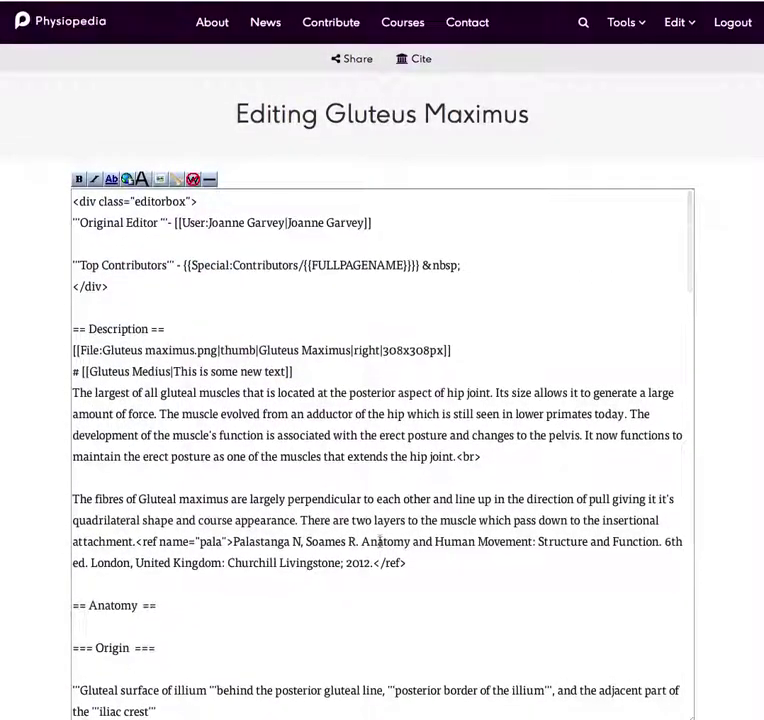
scroll(380, 541, down, 1)
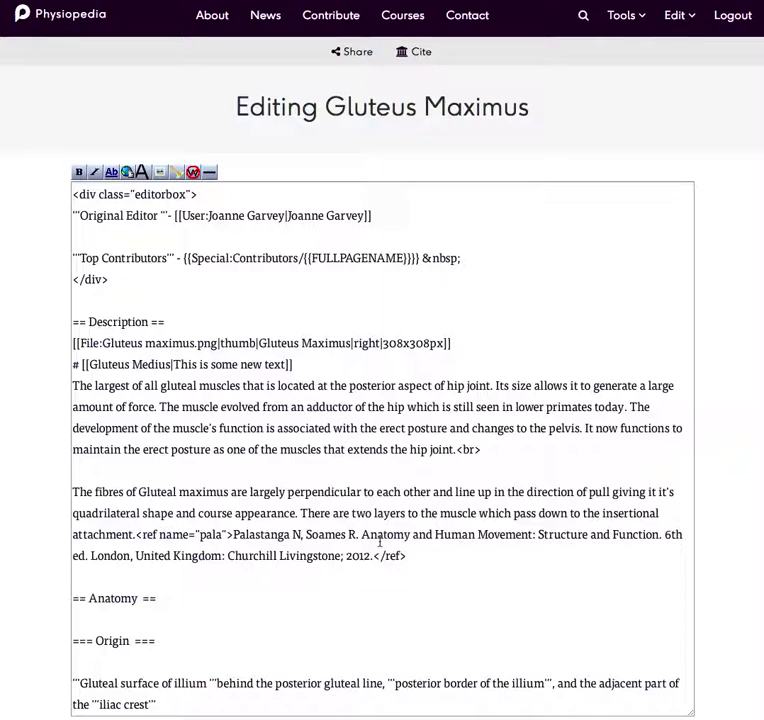
click(314, 366)
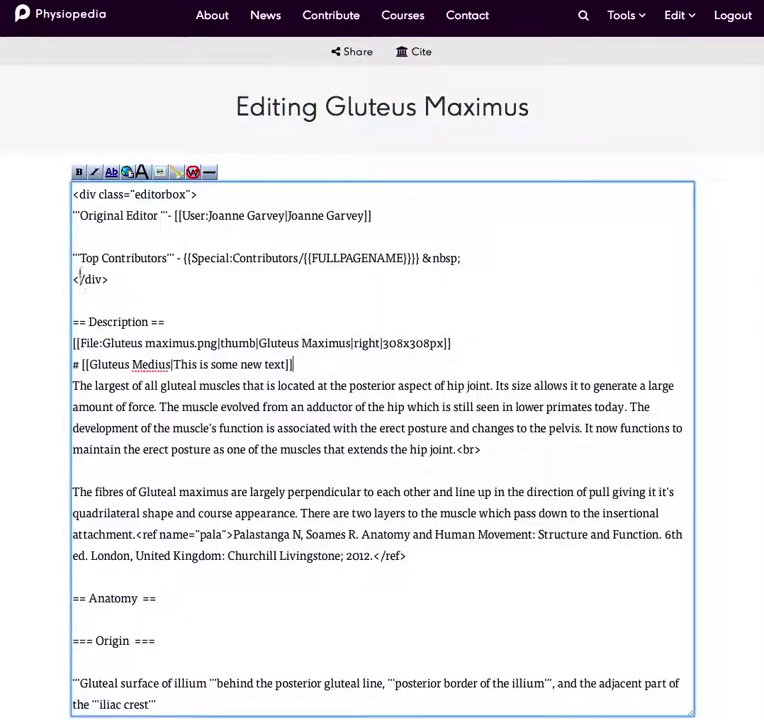
drag(82, 292, 345, 534)
click(217, 403)
drag(286, 365, 173, 365)
click(294, 376)
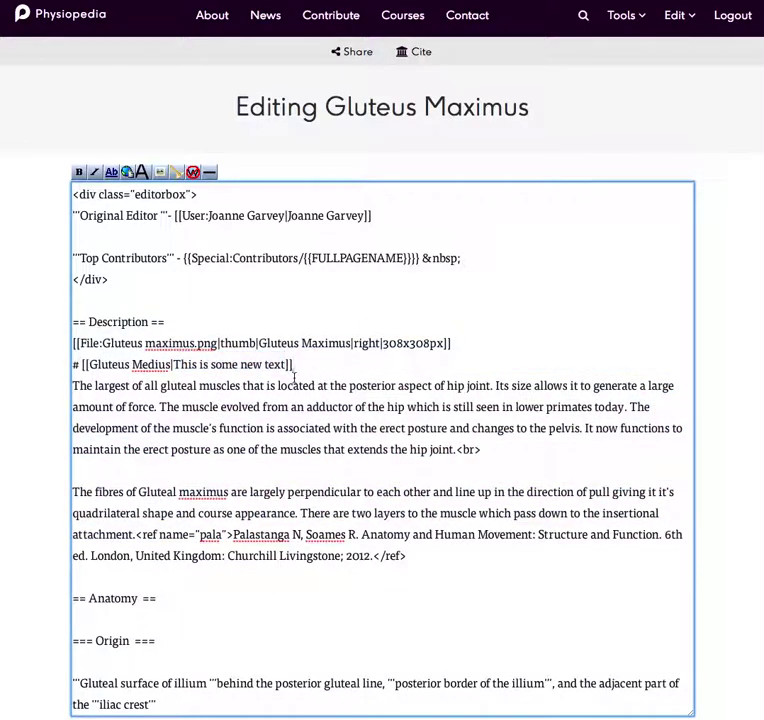
click(285, 365)
drag(285, 365, 312, 365)
click(312, 365)
- Select the entire Gluteus Medius test line and delete it
click(77, 365)
double_click(77, 365)
click(296, 366)
drag(318, 366, 65, 367)
key(Delete)
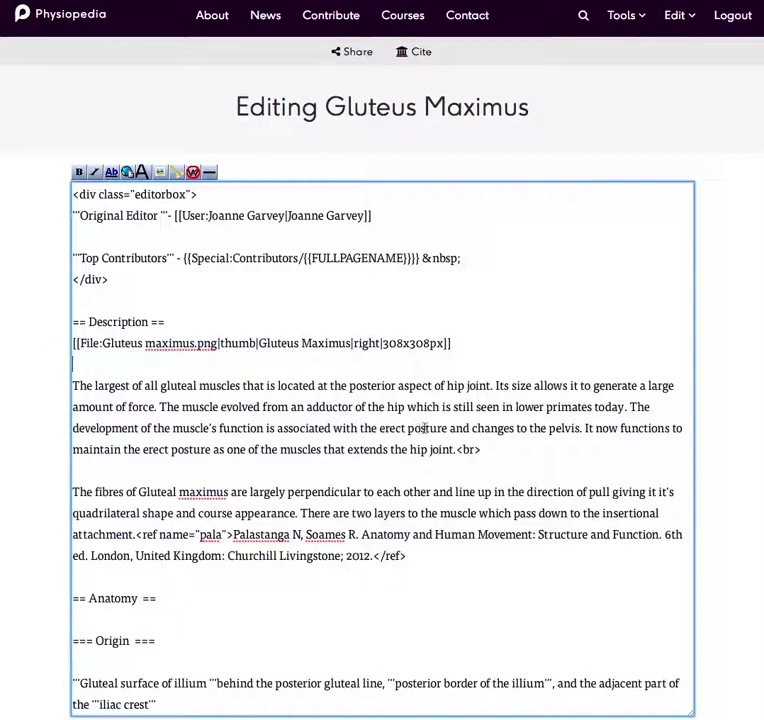
scroll(336, 428, down, 3)
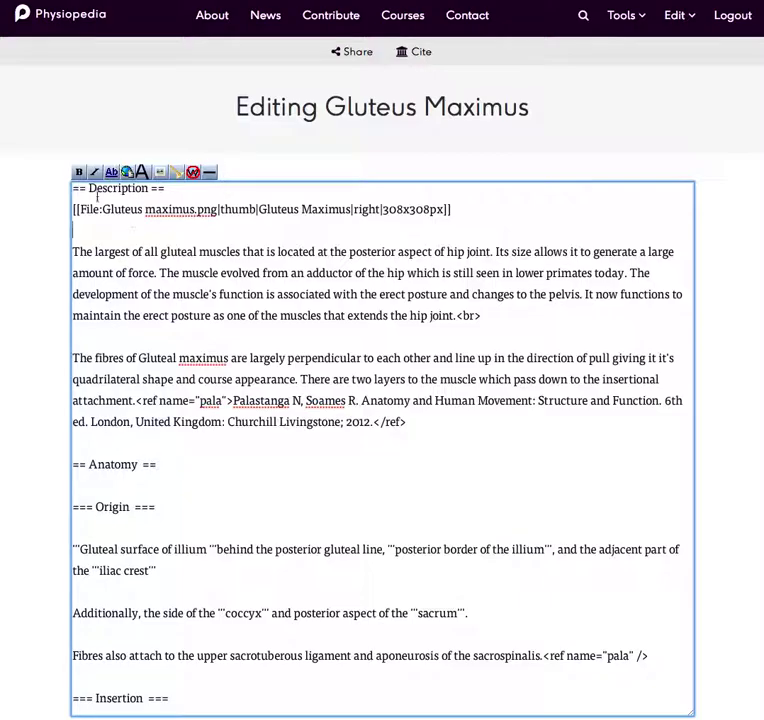
scroll(408, 378, down, 3)
drag(210, 407, 442, 411)
scroll(426, 455, down, 10)
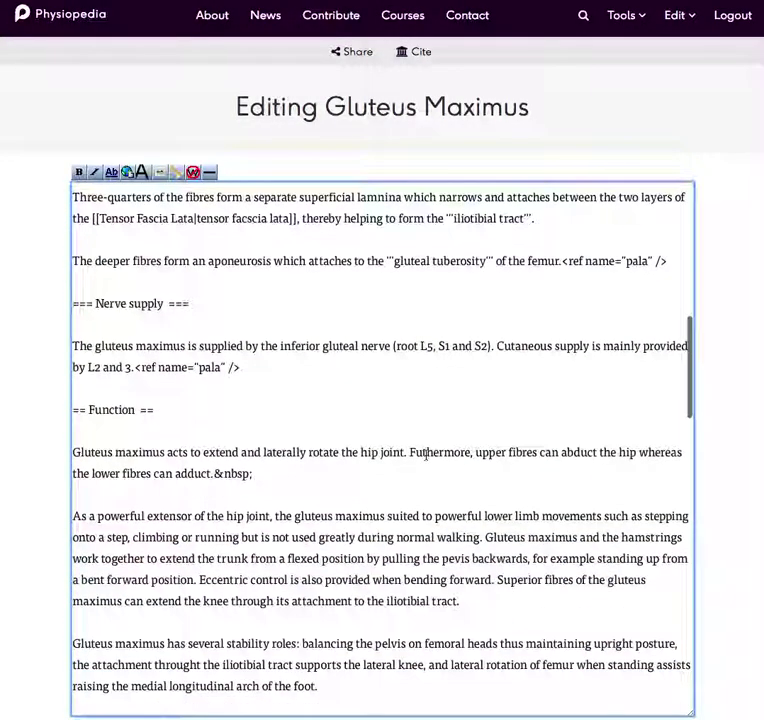
scroll(426, 455, down, 15)
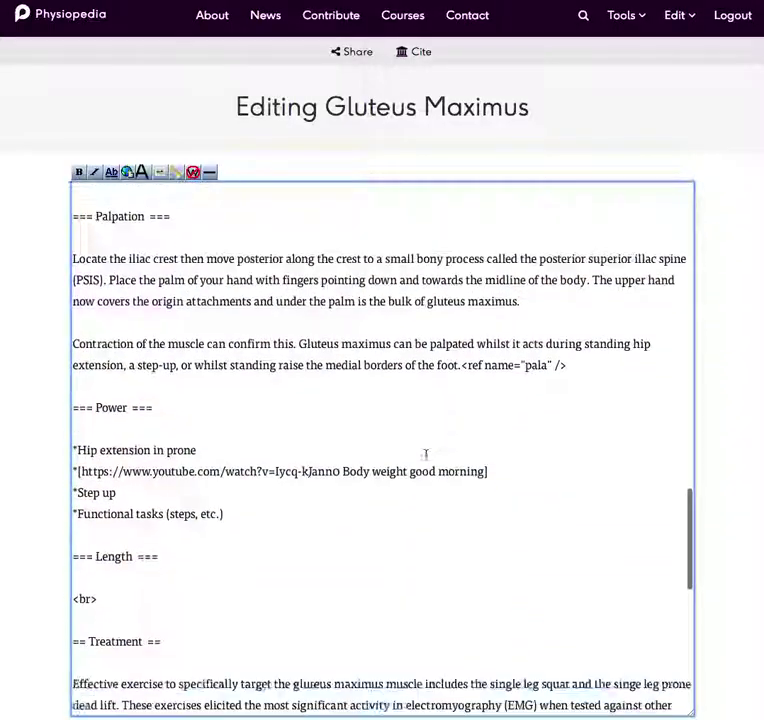
scroll(426, 455, up, 2)
scroll(426, 455, down, 6)
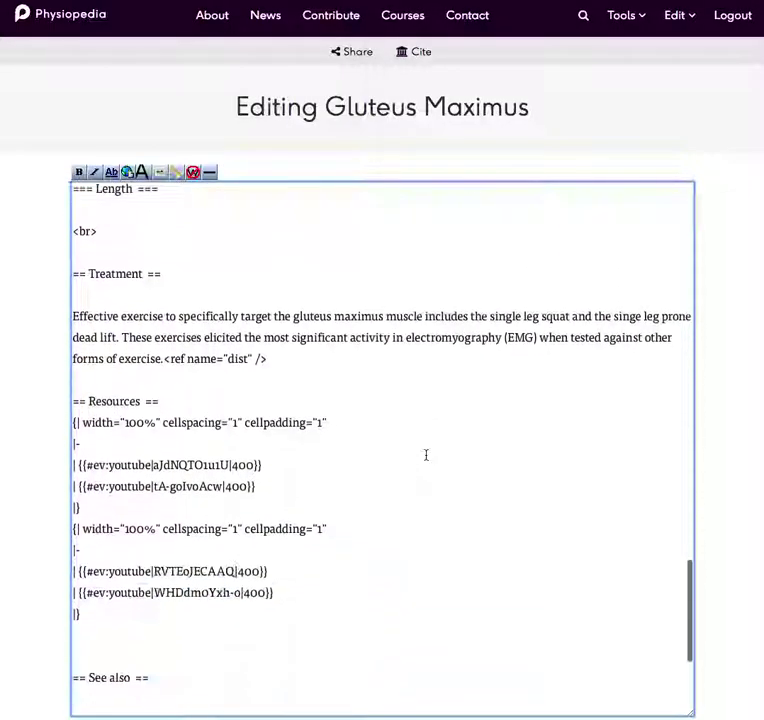
scroll(426, 455, down, 6)
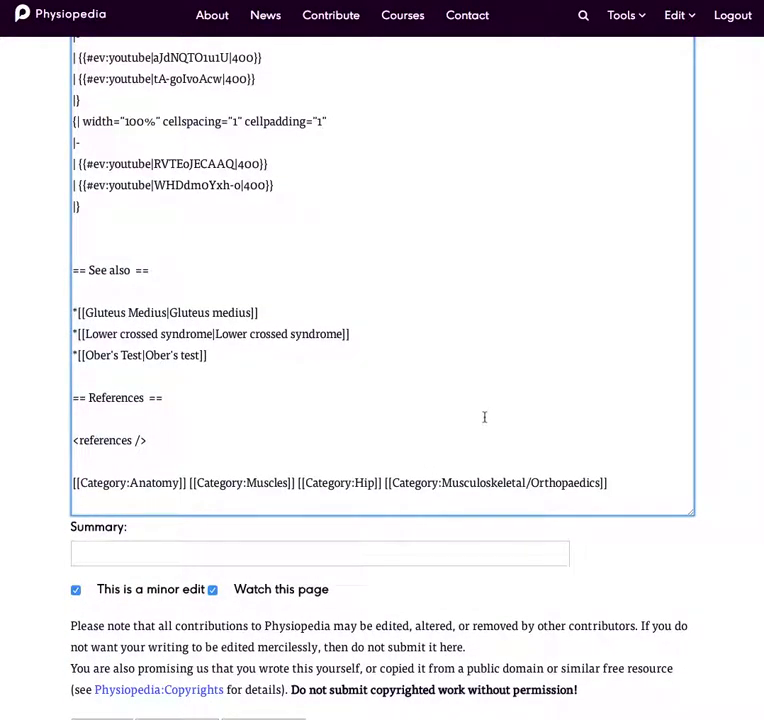
scroll(484, 417, down, 3)
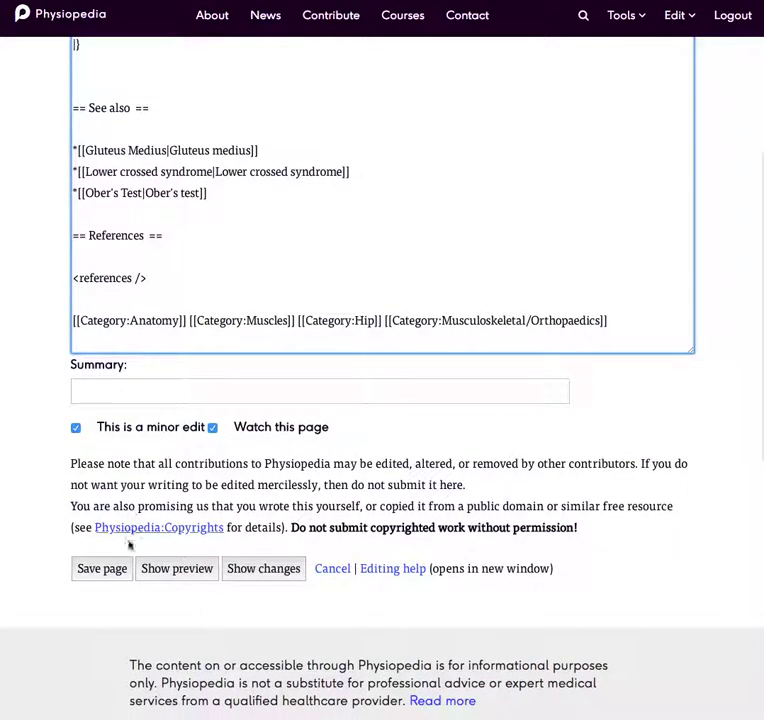
- Save the source edit so the Description no longer shows the test list item
click(102, 569)
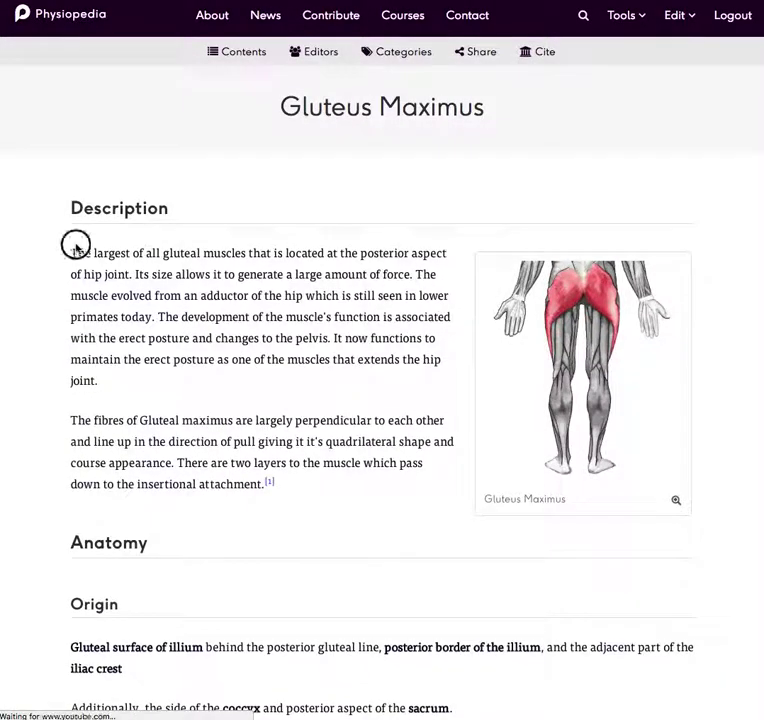
drag(76, 245, 339, 254)
click(310, 355)
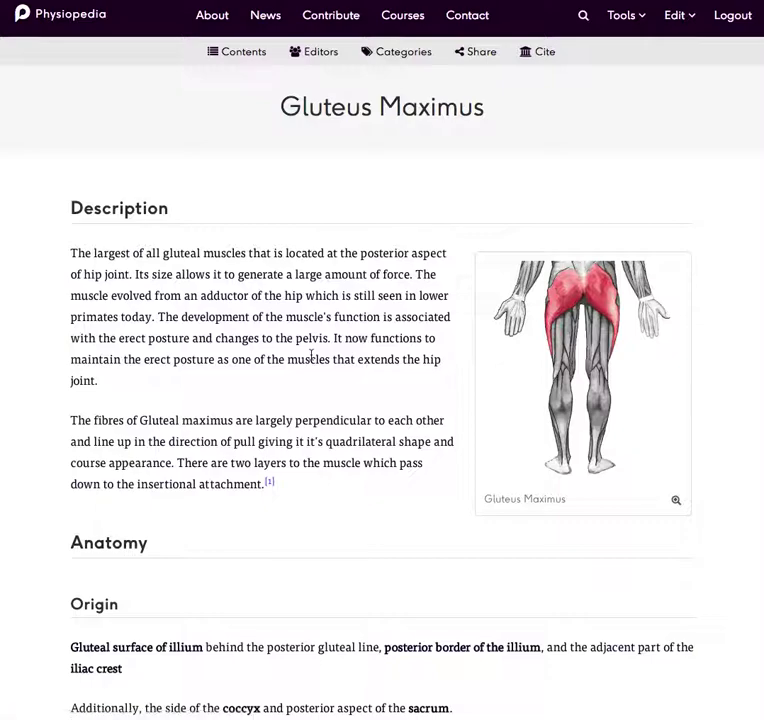